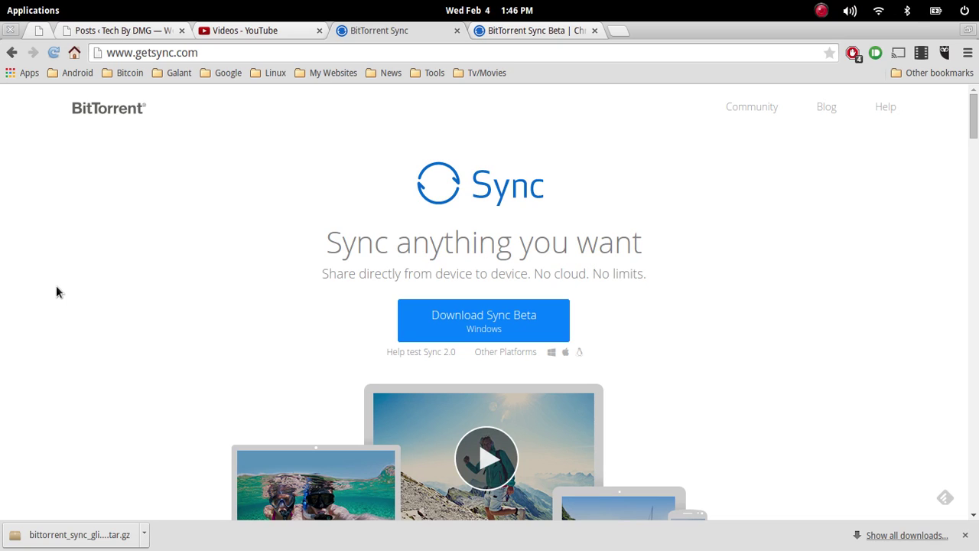
Scroll through the getsync.com page, then switch to the localhost:8888 Sync tab
scroll(199, 314, "down", 4)
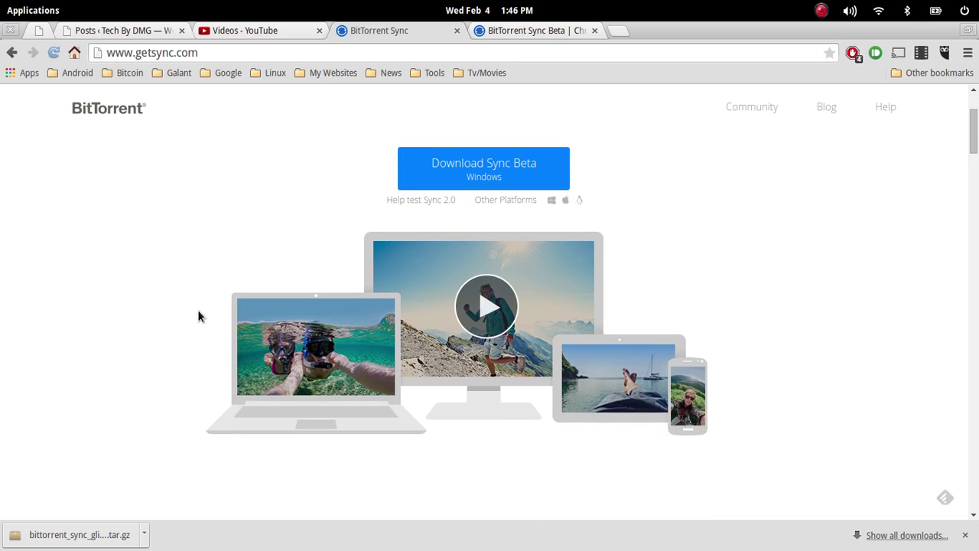
scroll(153, 321, "down", 5)
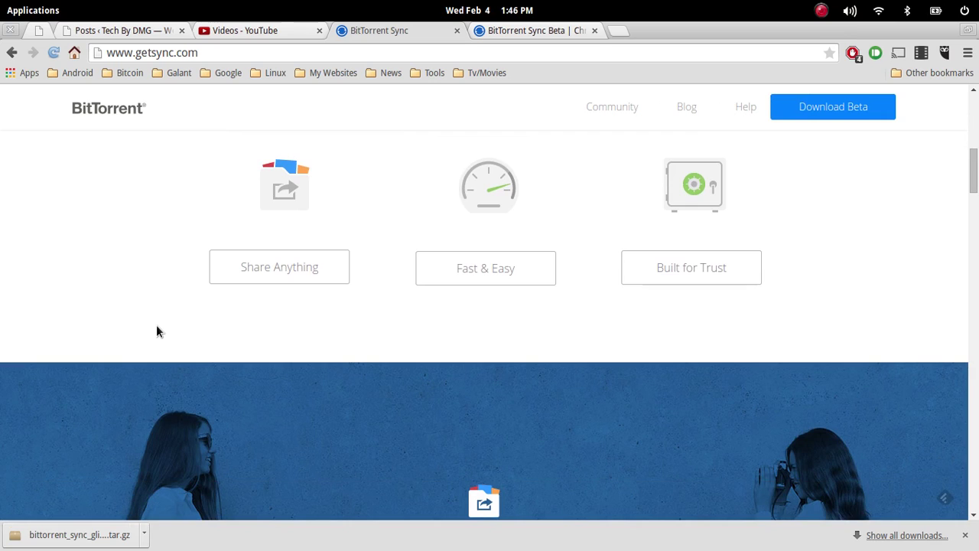
scroll(147, 342, "down", 3)
scroll(155, 339, "up", 1)
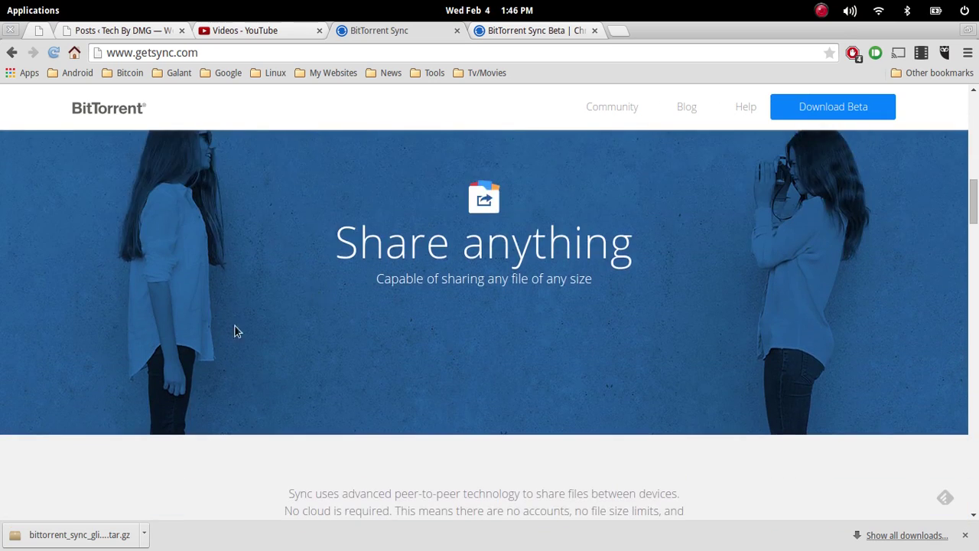
scroll(710, 305, "down", 2)
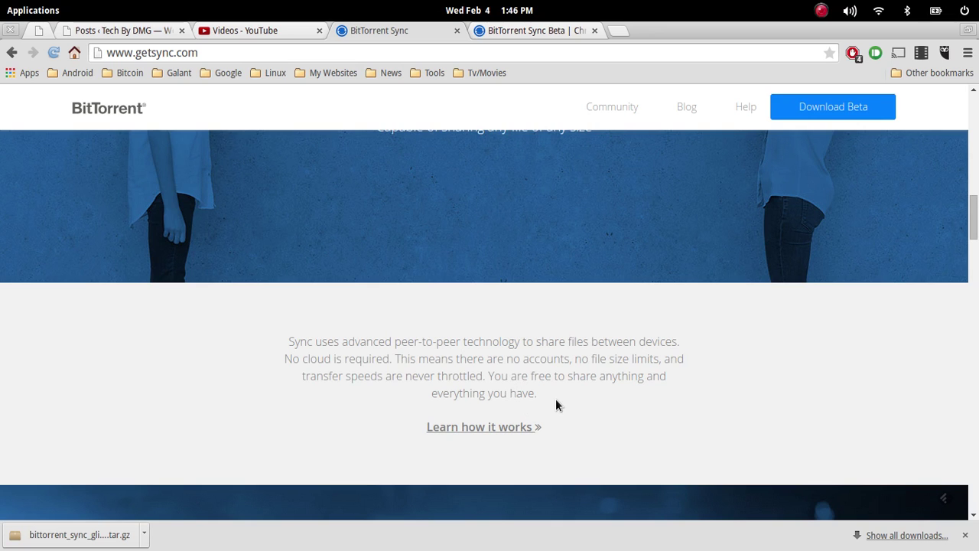
scroll(555, 399, "up", 4)
scroll(551, 401, "down", 3)
scroll(551, 403, "up", 5)
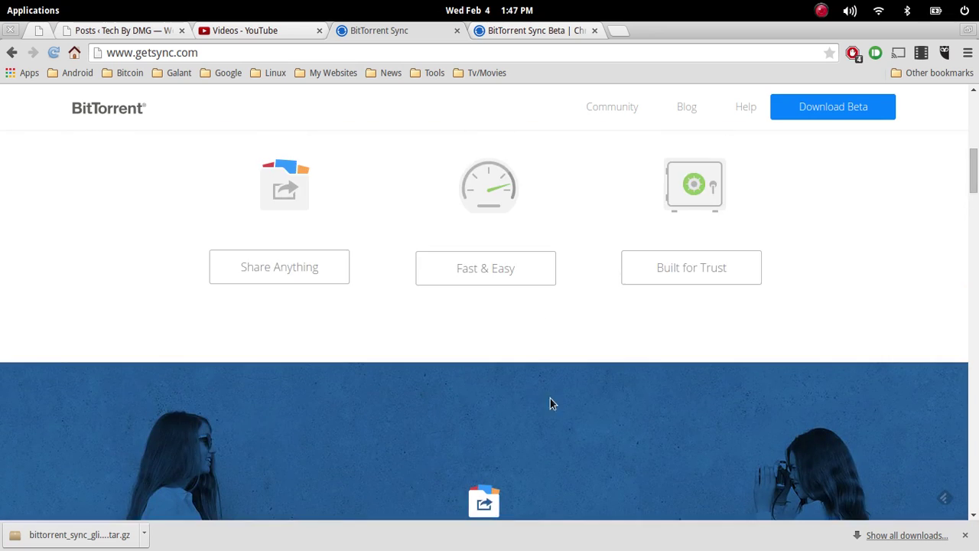
left_click(382, 31)
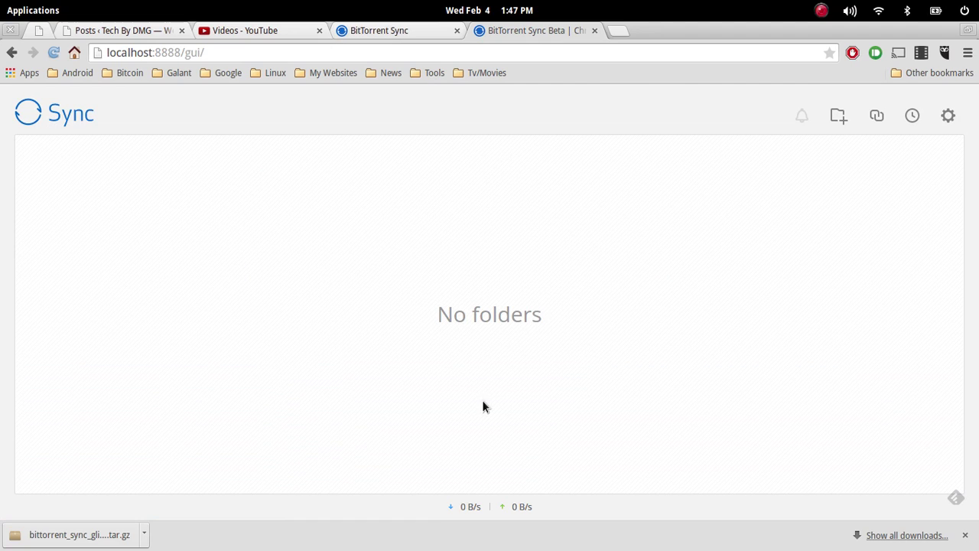
Rename the insync executable in Downloads to btsync in Files and return to Chrome
mouse_move(344, 545)
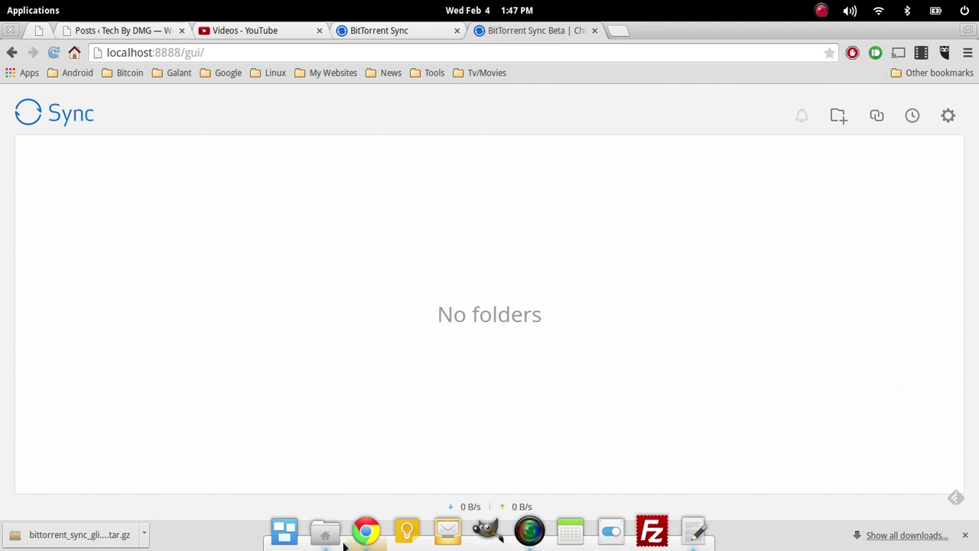
left_click(325, 531)
left_click(396, 189)
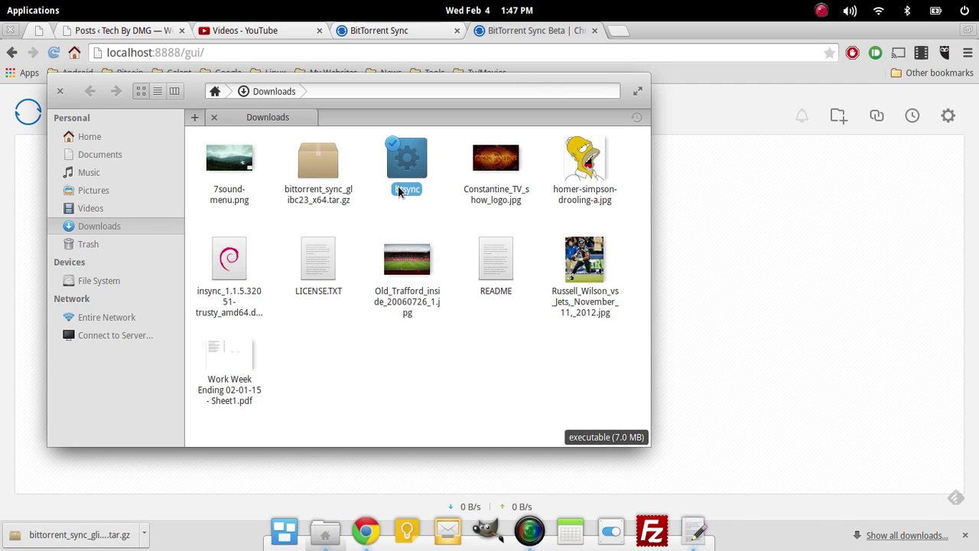
type("btsync")
key("Return")
left_click(388, 31)
Open getsync.com/download at its Linux builds list, then reopen Downloads in Files
key("ctrl+Tab")
scroll(388, 213, "up", 10)
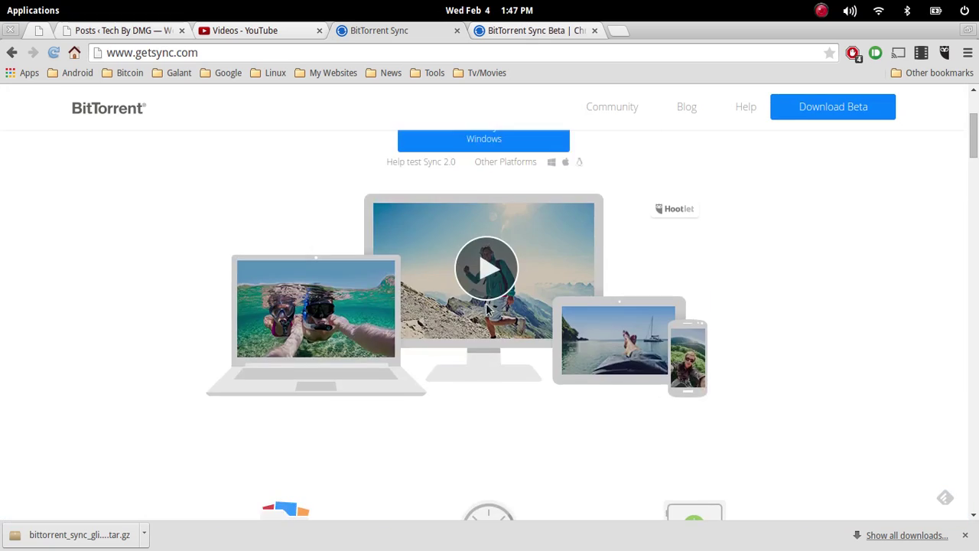
scroll(824, 254, "down", 4)
scroll(765, 260, "down", 3)
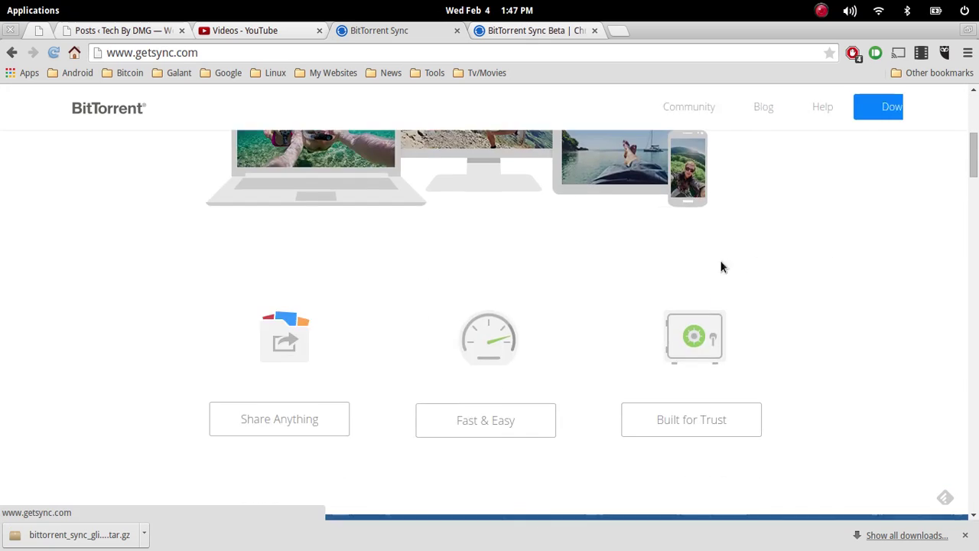
scroll(627, 237, "up", 4)
left_click(532, 208)
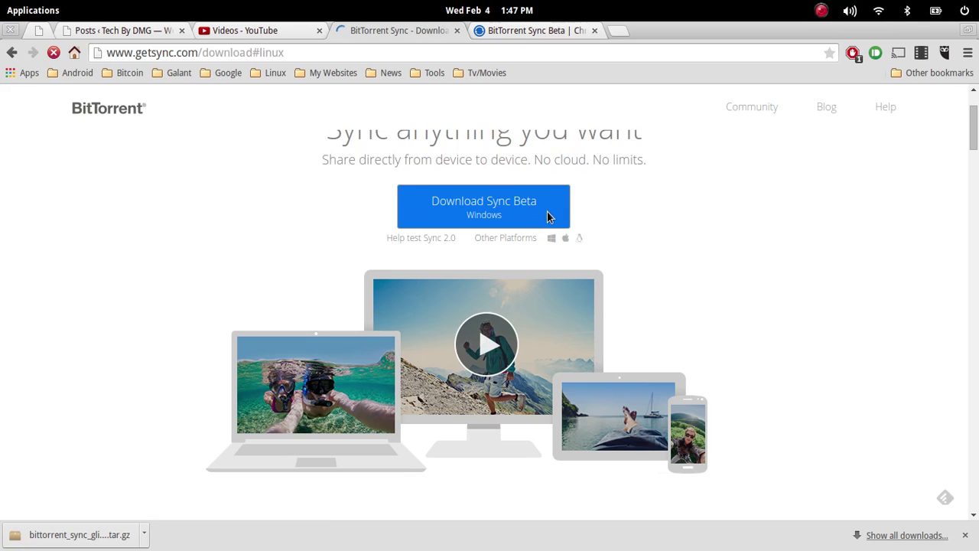
scroll(268, 275, "down", 2)
scroll(265, 280, "up", 4)
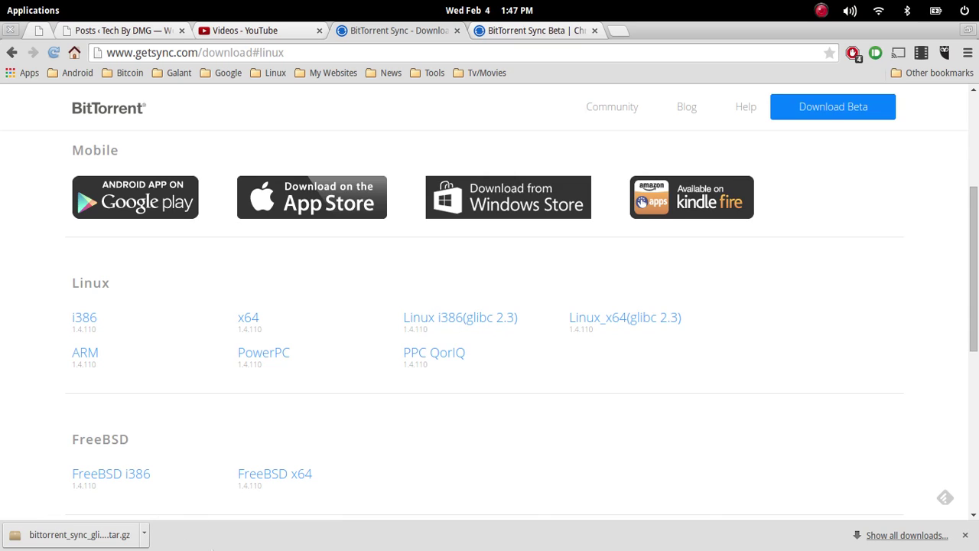
left_click(325, 532)
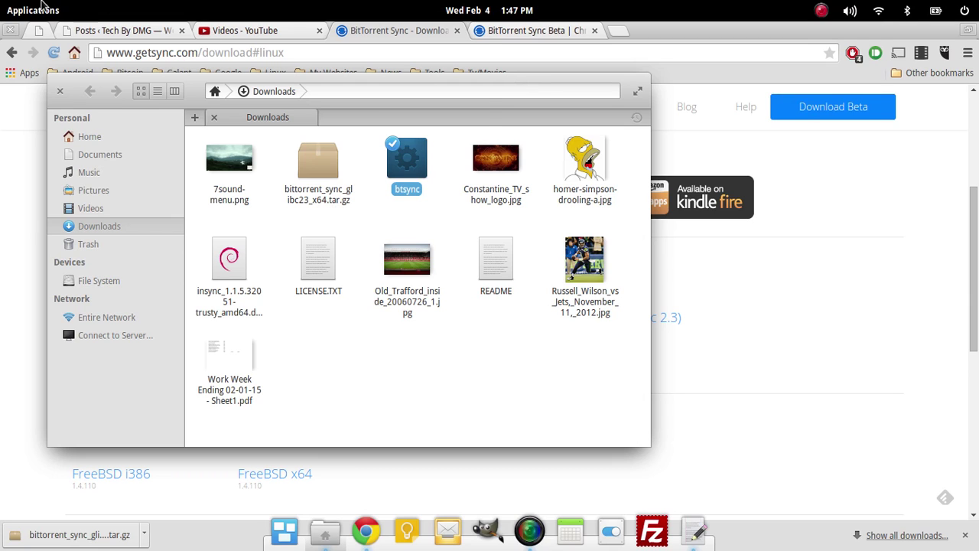
Open Terminal and paste 'tar -zxvf bittorrent_sync_glibc23_x64.tar.gz', highlighting the flags and archive name
left_click(34, 10)
left_click(258, 247)
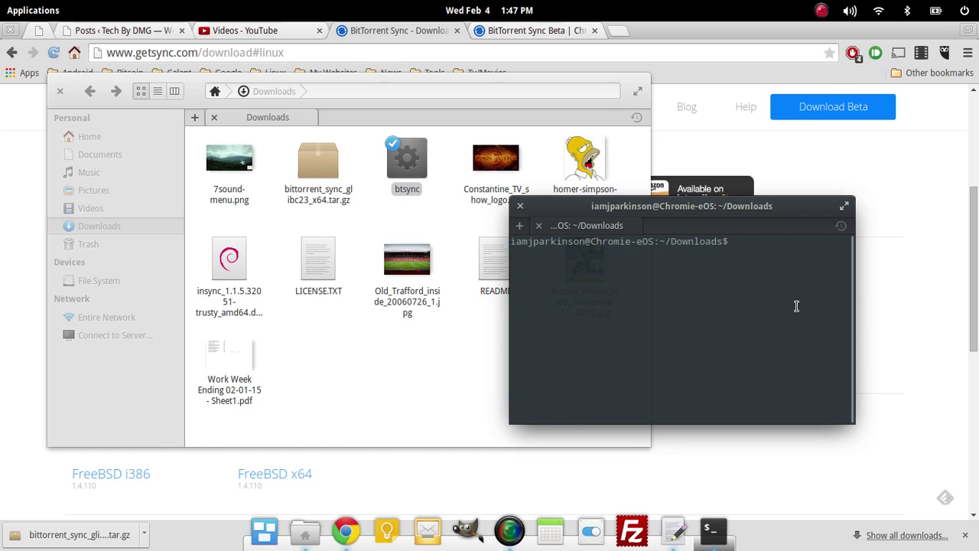
type("tar -zxvf bittorrent_sync_glibc23_x64.tar.gz")
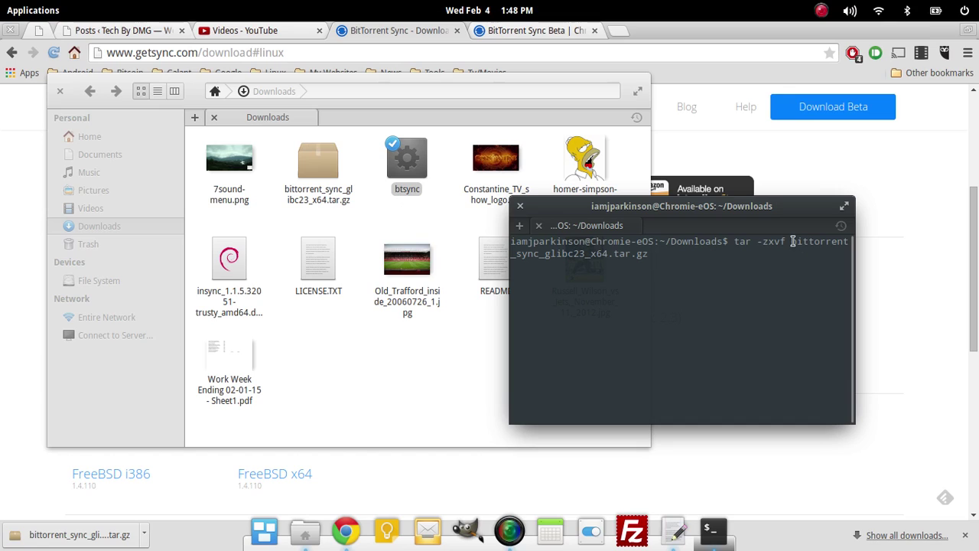
left_click_drag(786, 242, 736, 243)
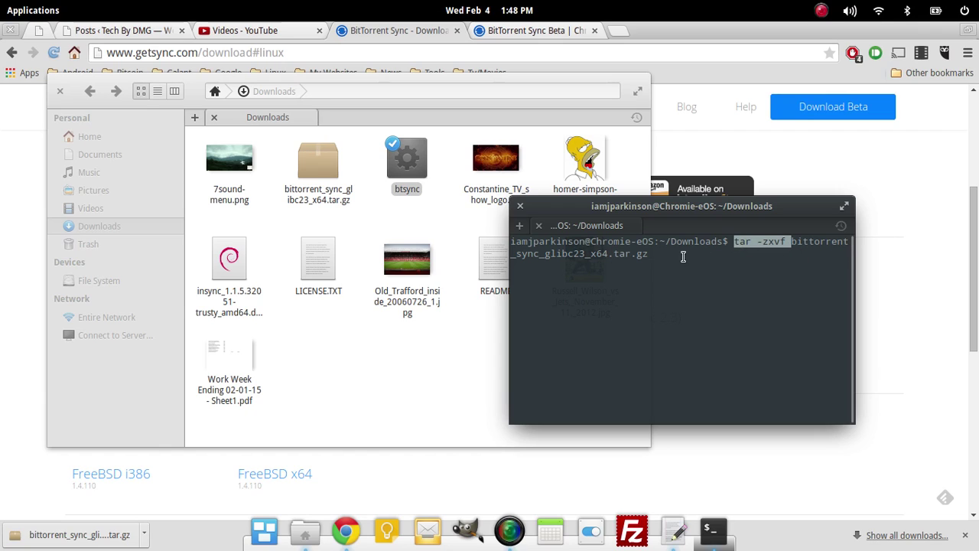
left_click_drag(681, 256, 794, 243)
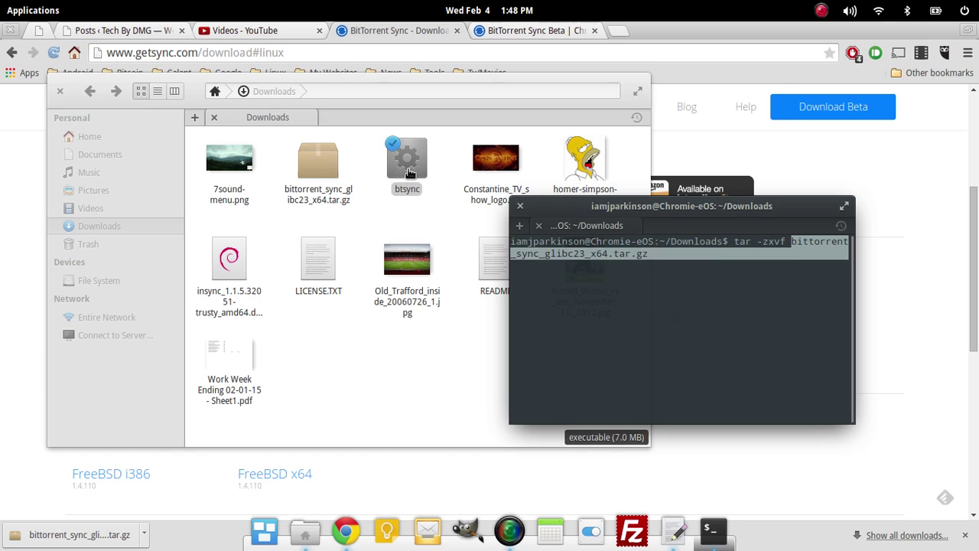
Bring up the localhost:8888 Sync dashboard and close Chrome's downloads bar
left_click(512, 34)
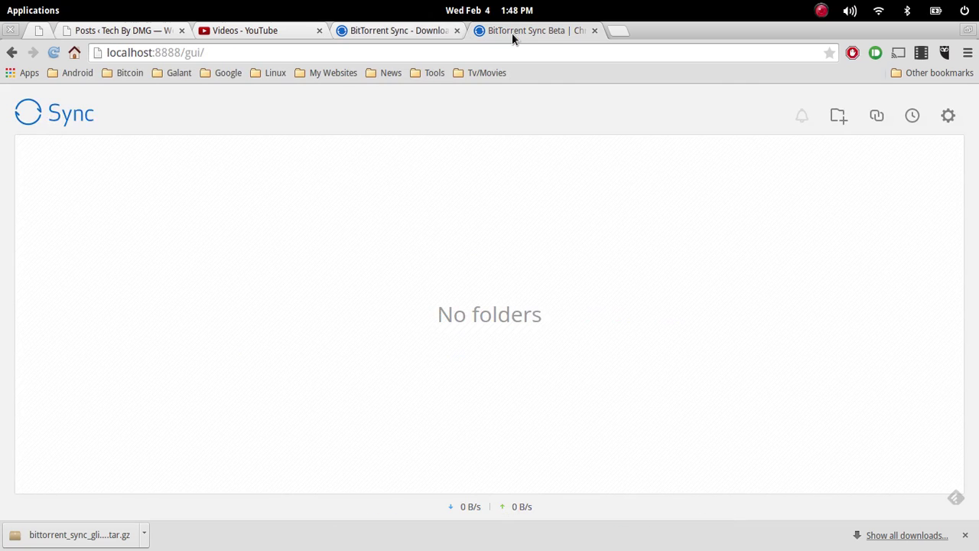
left_click_drag(181, 52, 103, 49)
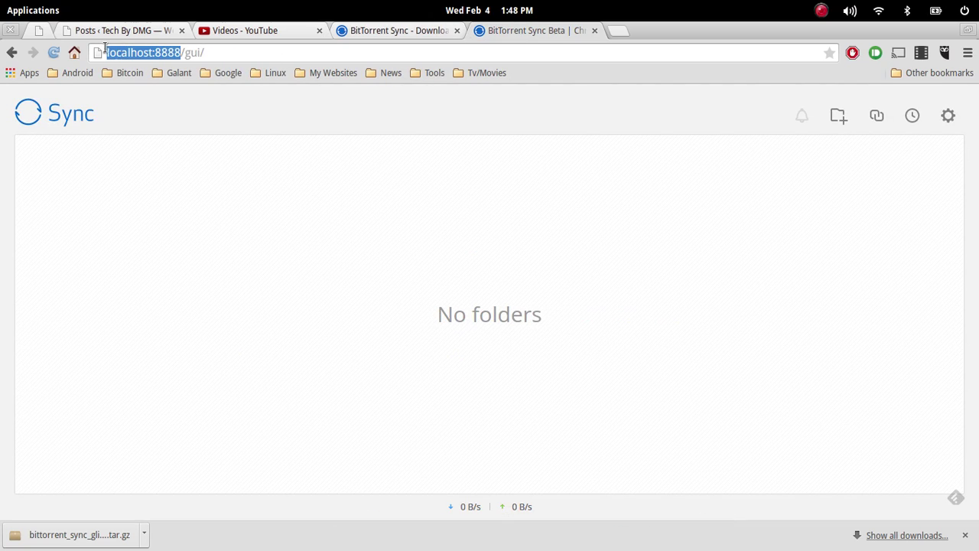
left_click(176, 54)
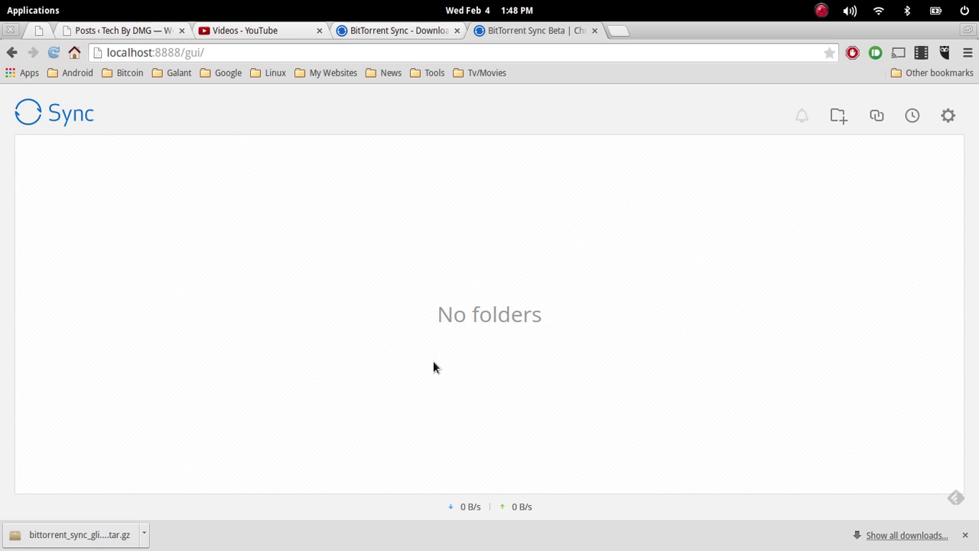
left_click(965, 535)
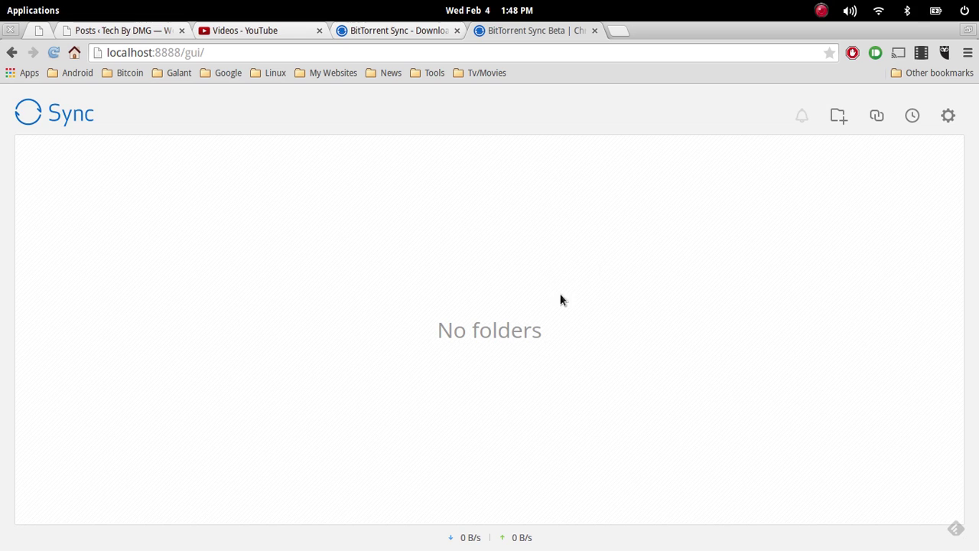
Start adding a Sync folder and browse the folder picker into /home/user
left_click(845, 127)
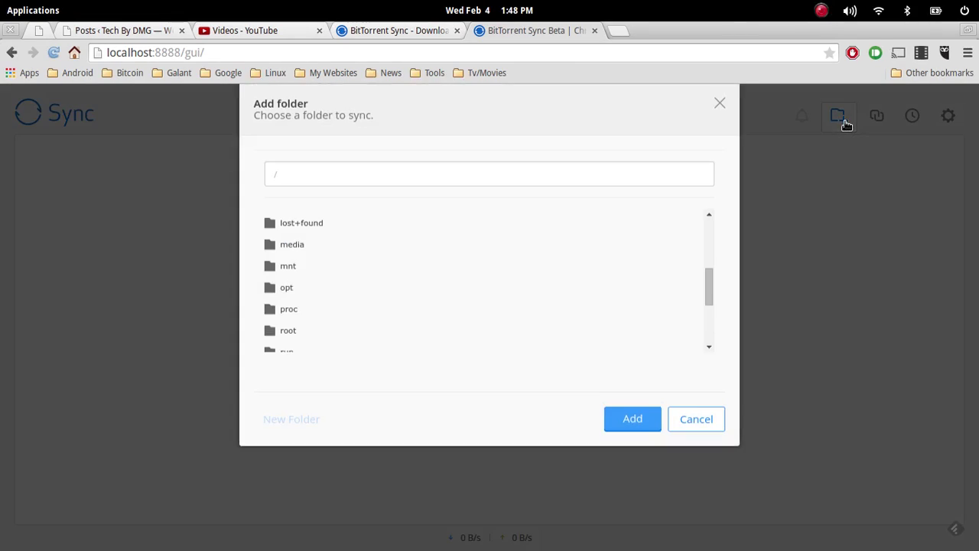
scroll(368, 281, "down", 1)
scroll(363, 299, "up", 5)
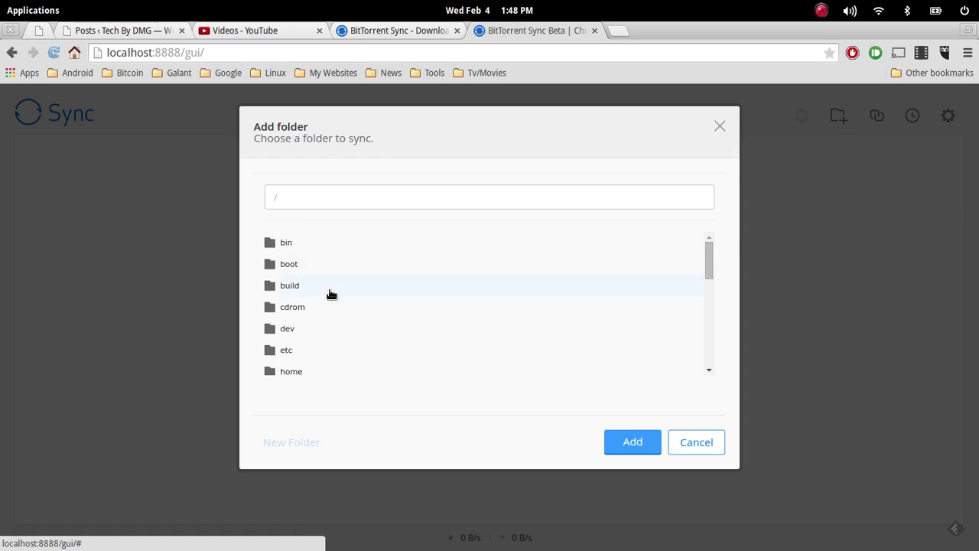
scroll(330, 294, "down", 1)
left_click(304, 333)
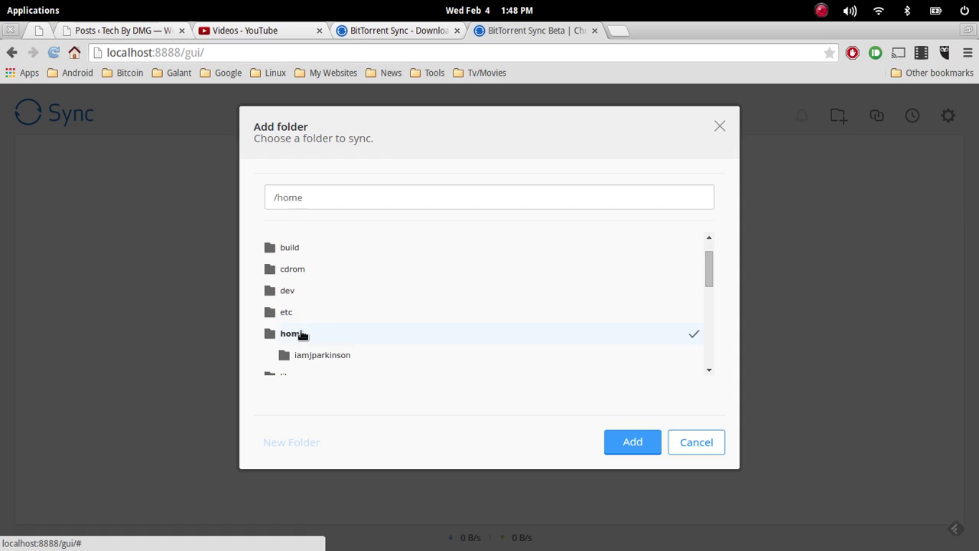
left_click(330, 356)
Check the Home folder in Files, then select Downloads in the picker and add it
scroll(341, 329, "down", 3)
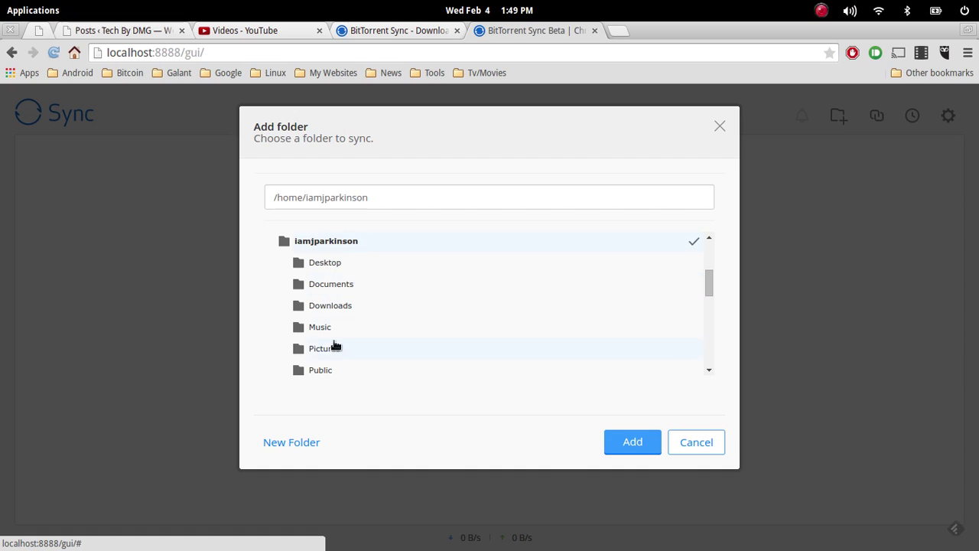
mouse_move(433, 544)
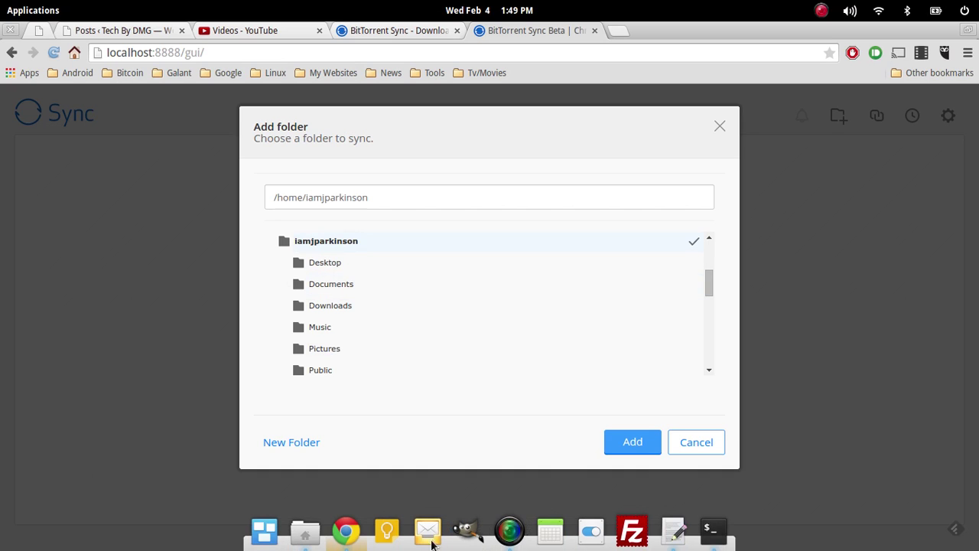
left_click(304, 530)
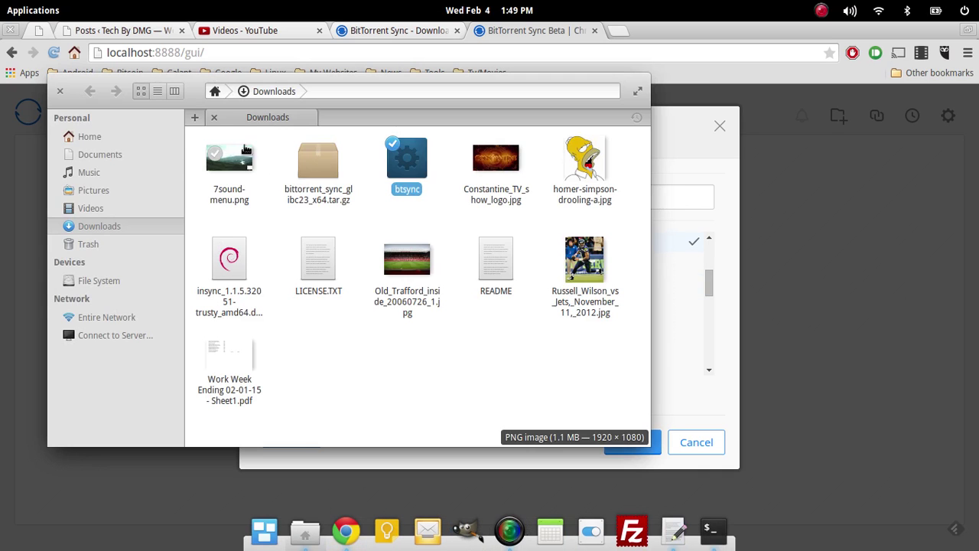
left_click(113, 138)
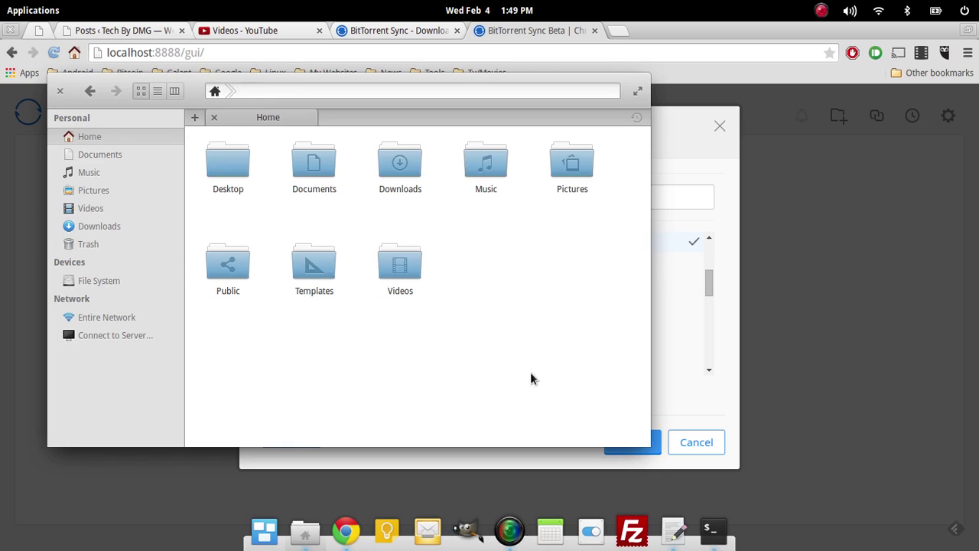
left_click(706, 286)
left_click(336, 307)
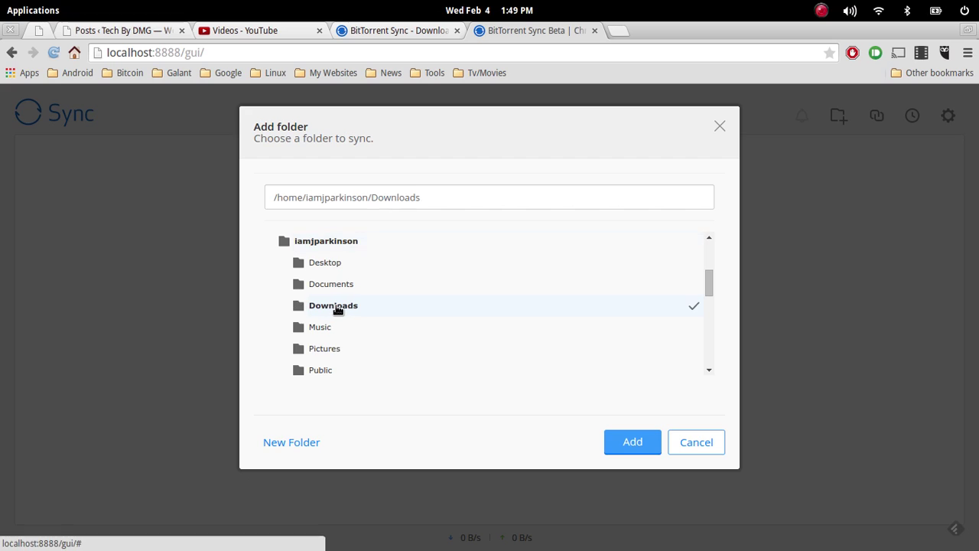
left_click(641, 448)
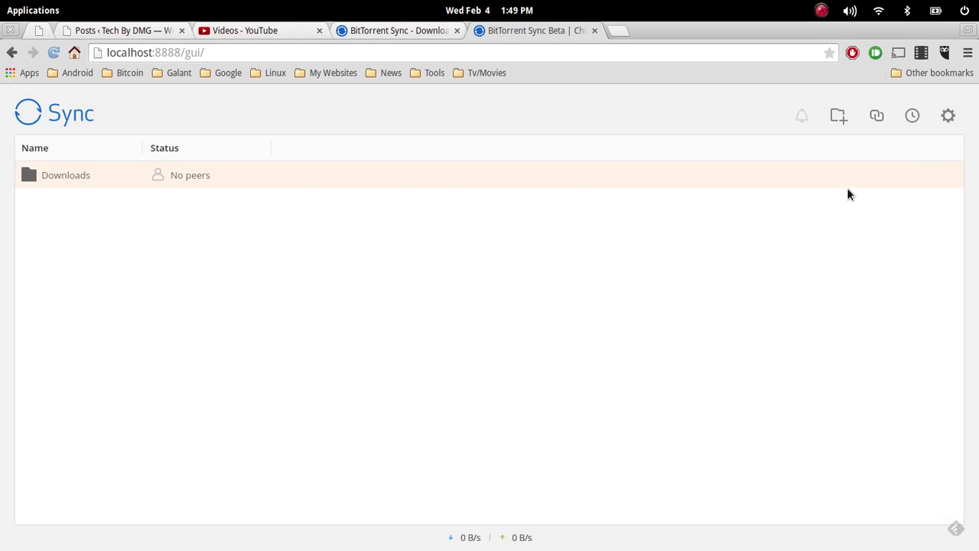
left_click(907, 177)
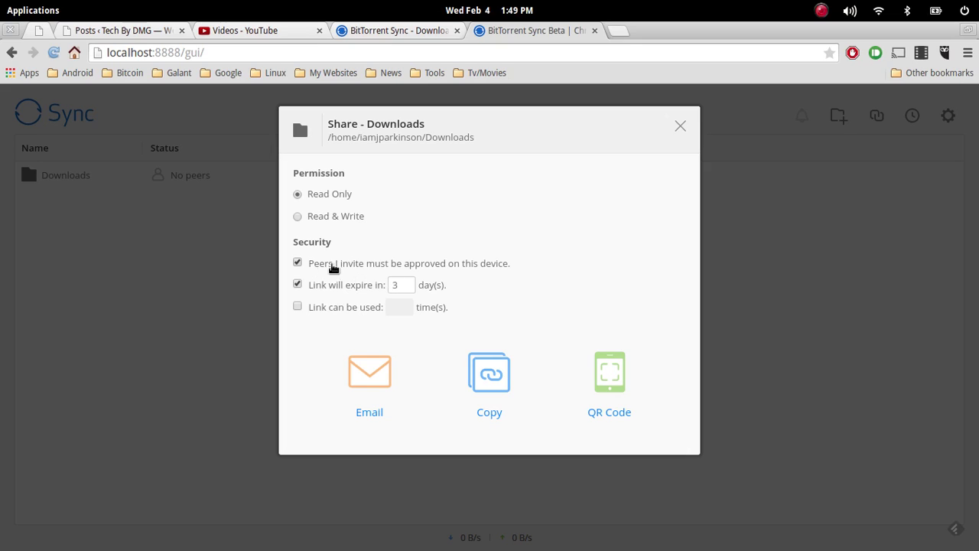
double_click(410, 286)
key("shift+Tab")
key("space")
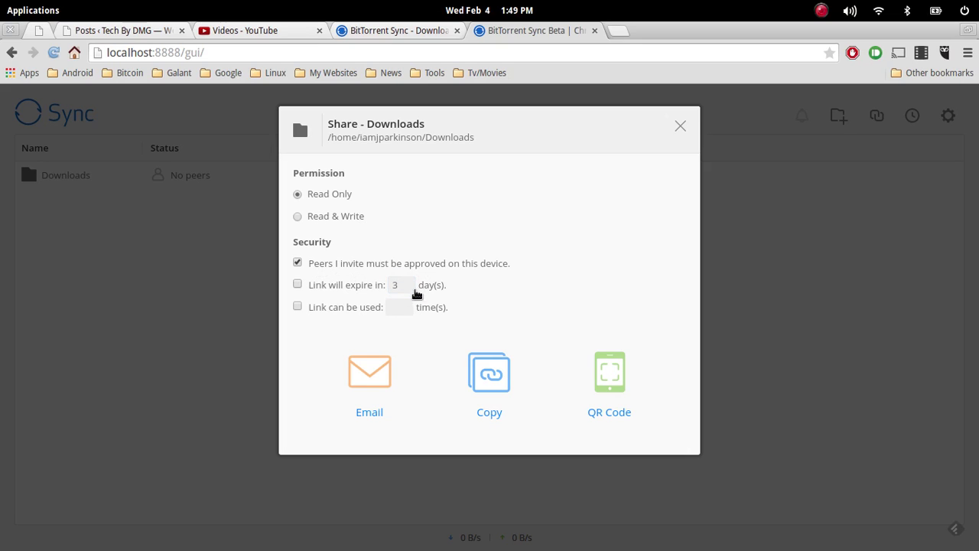
left_click(303, 285)
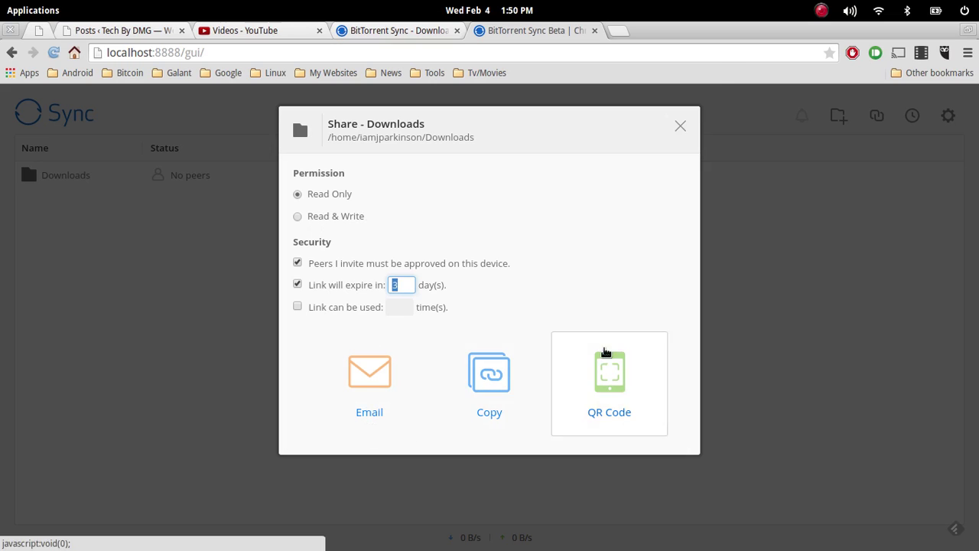
left_click(680, 127)
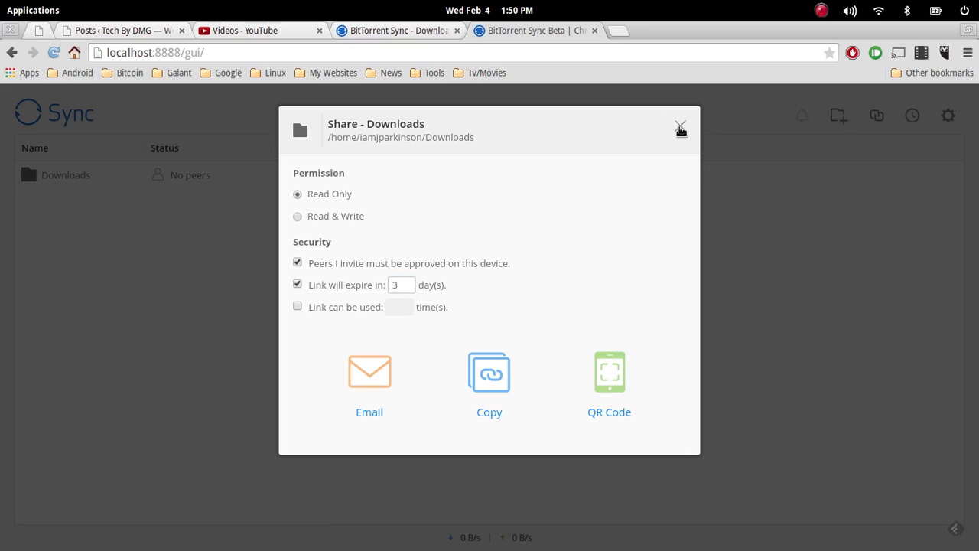
left_click(681, 128)
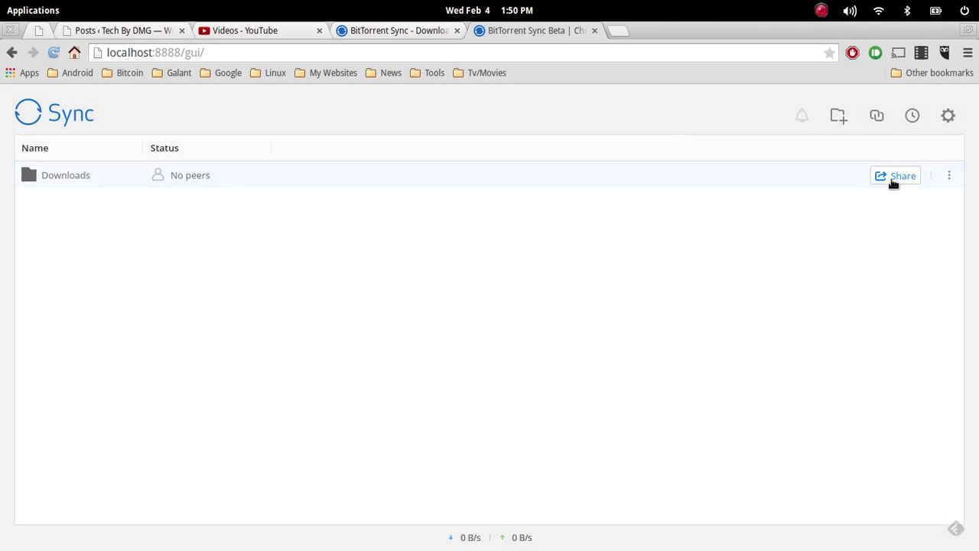
Disconnect the Downloads folder from its three-dot menu and confirm with Ok
left_click(946, 177)
left_click(898, 240)
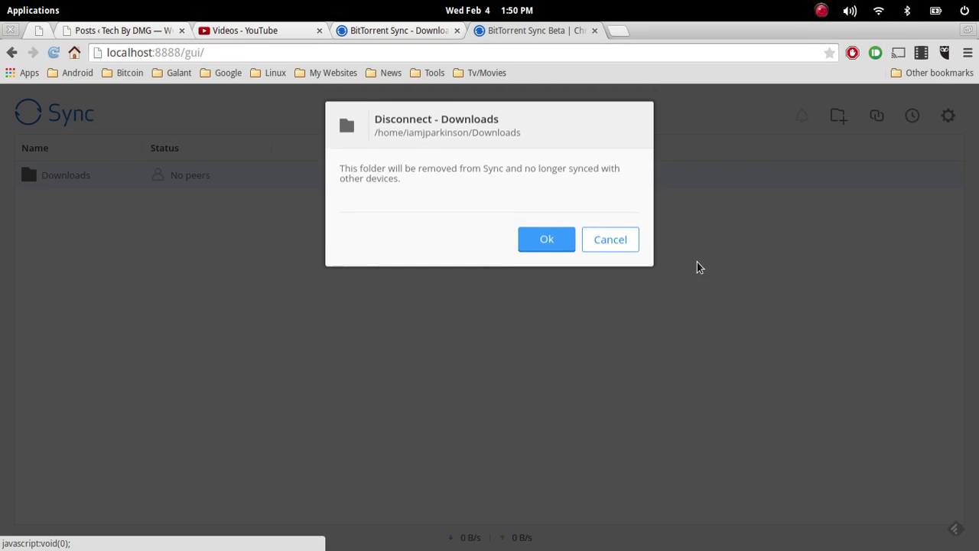
left_click(548, 244)
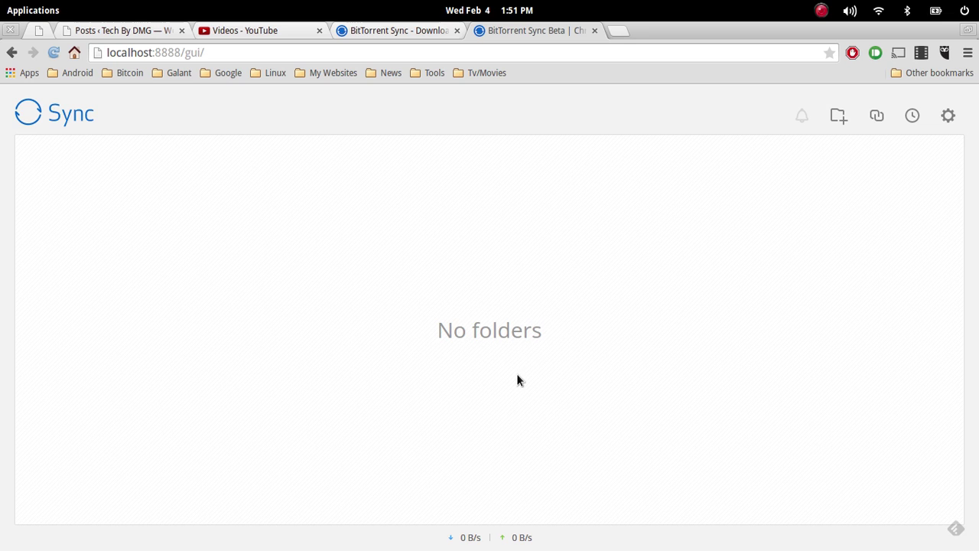
left_click(377, 30)
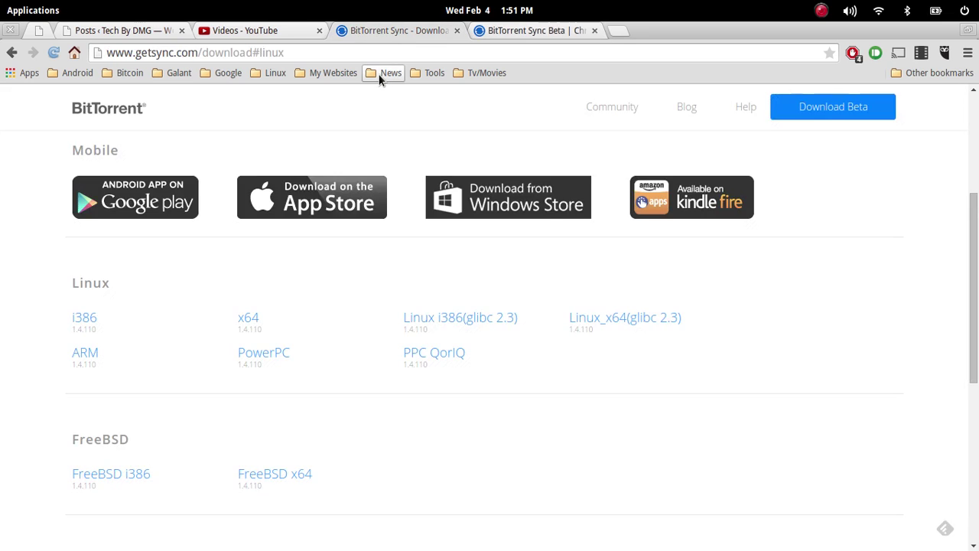
scroll(386, 287, "up", 3)
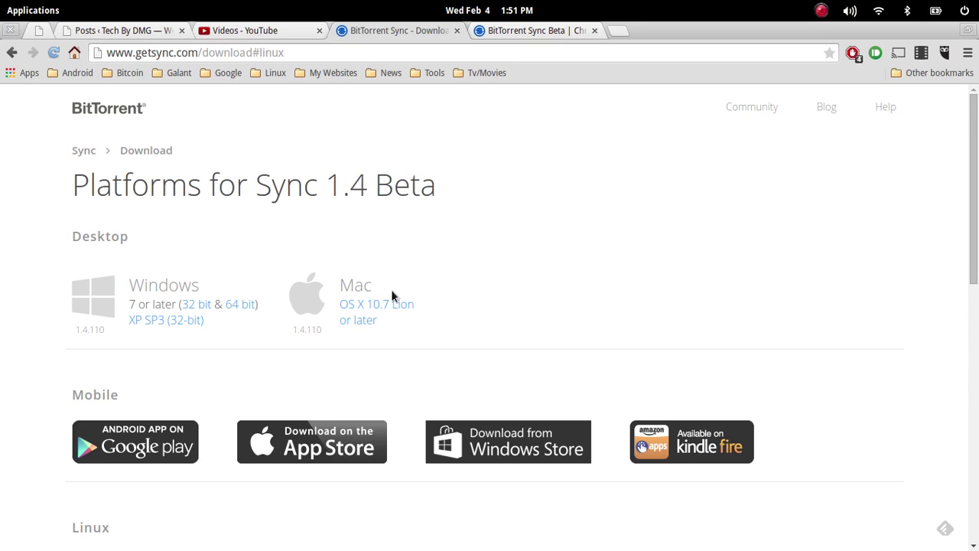
scroll(398, 306, "down", 3)
scroll(938, 301, "down", 3)
scroll(927, 301, "up", 5)
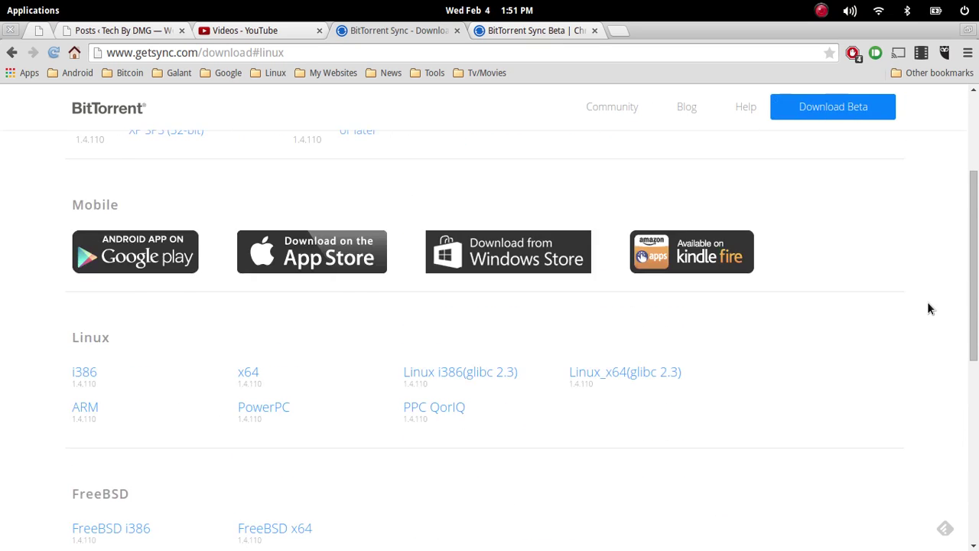
scroll(876, 317, "down", 4)
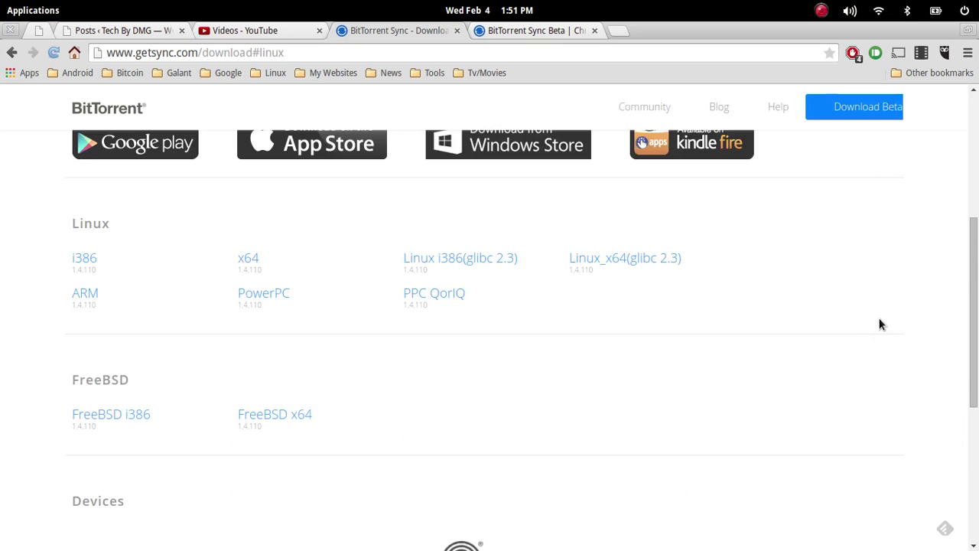